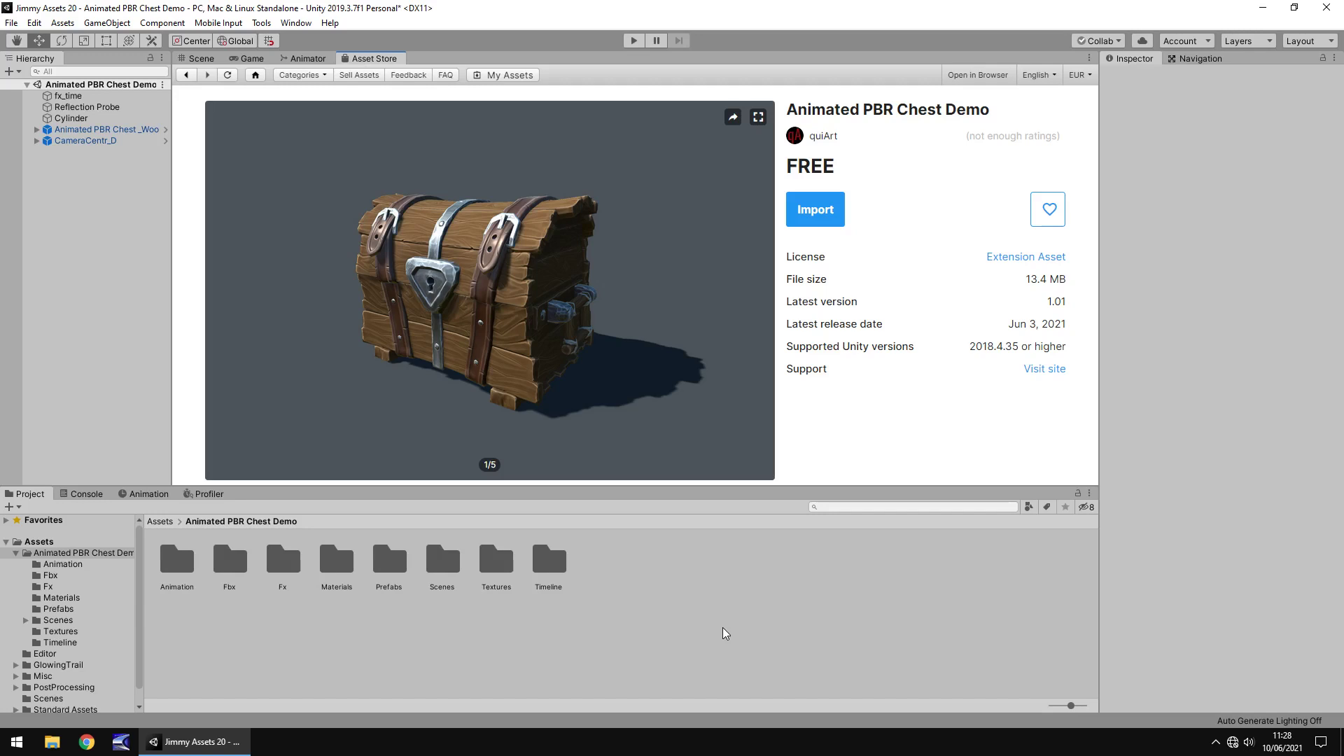
Orbit and zoom the Scene view to frame the closed treasure chest front-on.
left_click(202, 59)
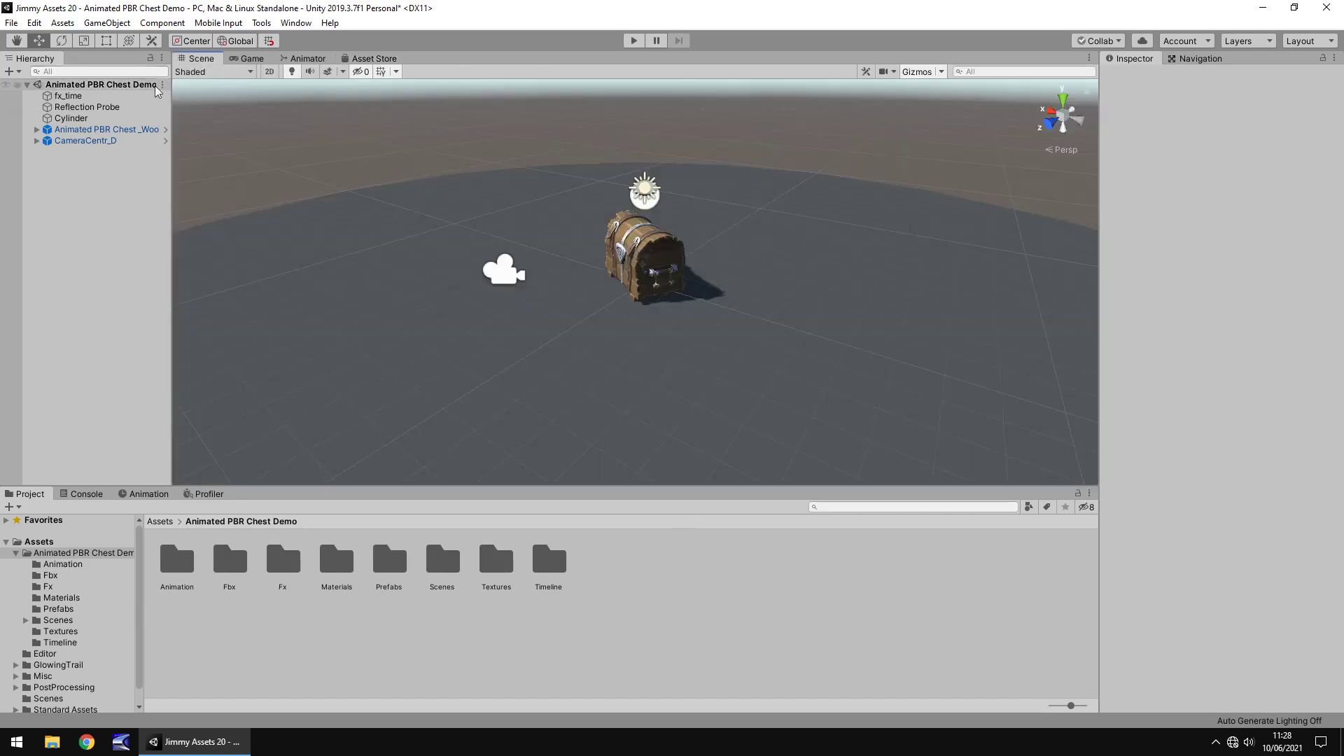
right_click_drag(708, 240, 651, 267)
left_click_drag(651, 267, 856, 244, "alt")
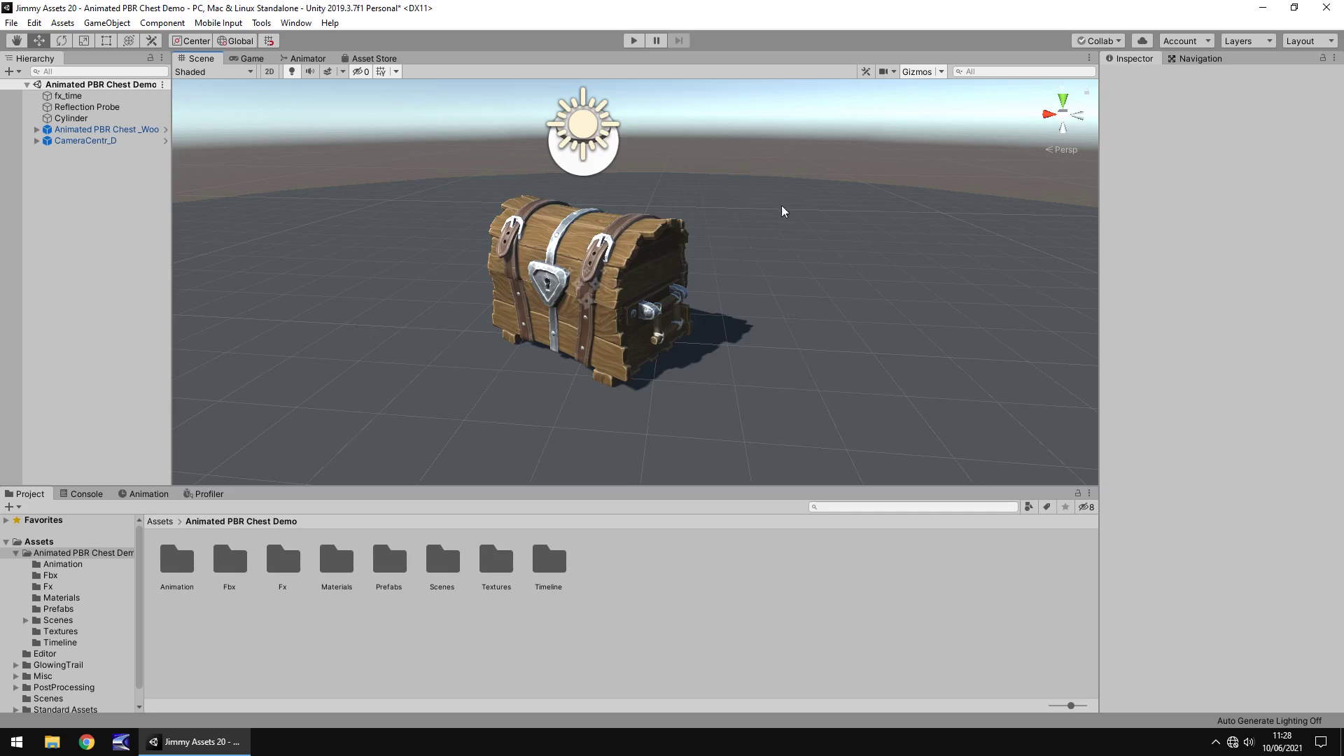
scroll(822, 210, "up", 6)
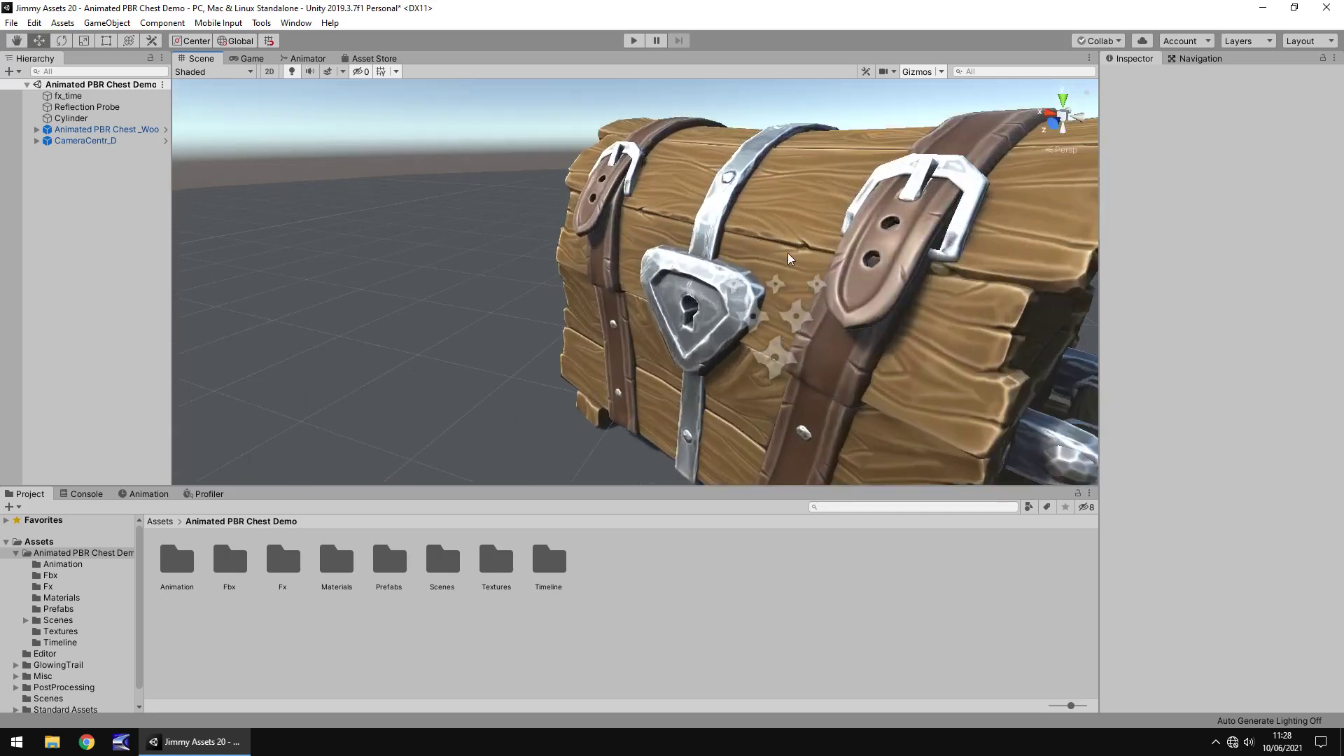
left_click_drag(789, 259, 721, 299, "alt")
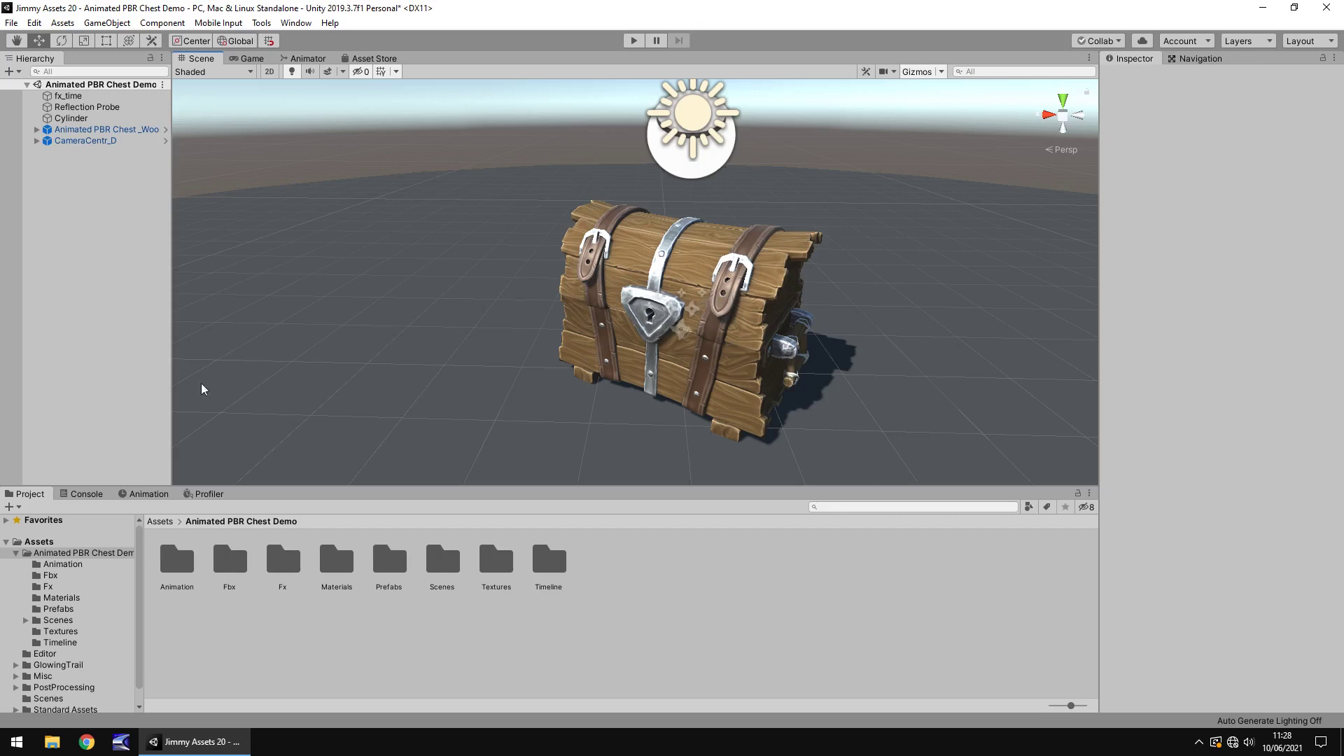
Browse the chest demo's Animation, Fbx and Fx folders.
left_click(63, 565)
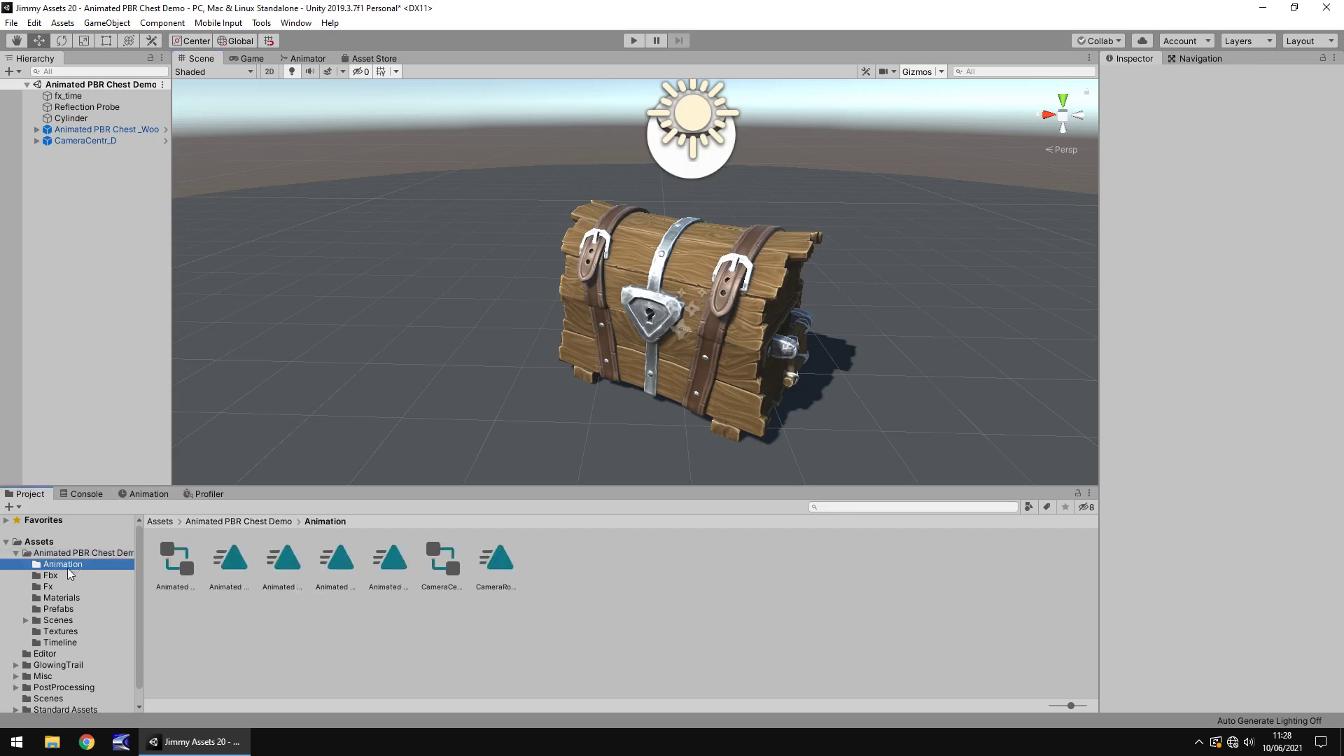
left_click(53, 576)
left_click(52, 588)
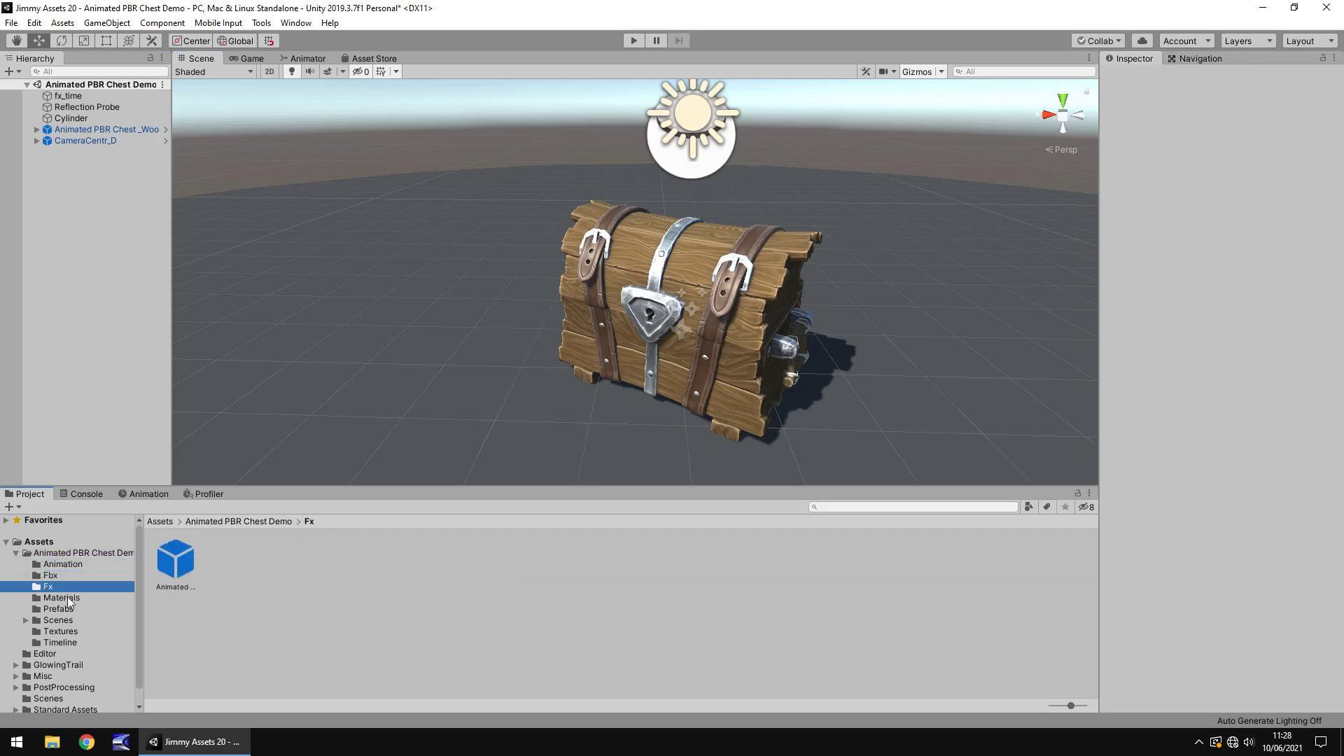
Place the Animated PBR Chest _Fx_D light-burst prefab in the scene, then delete it.
left_click(175, 557)
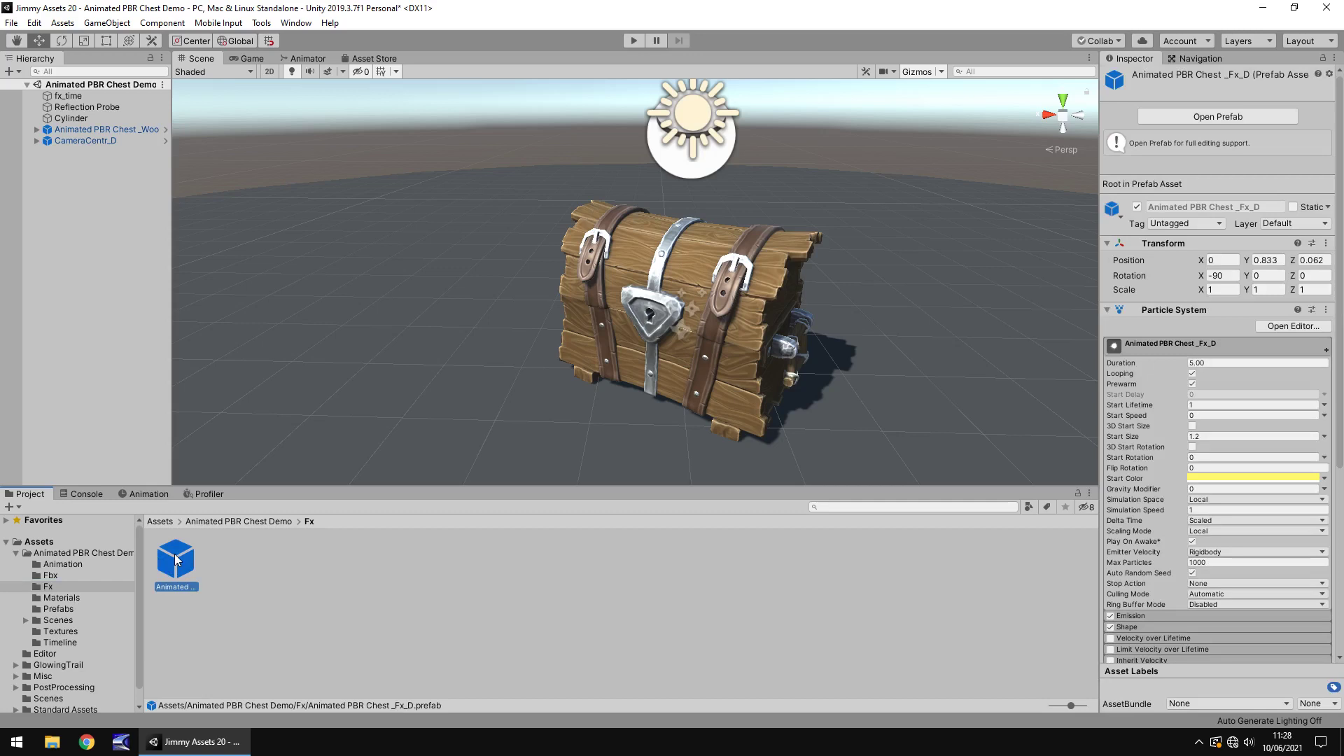
left_click_drag(175, 560, 330, 298)
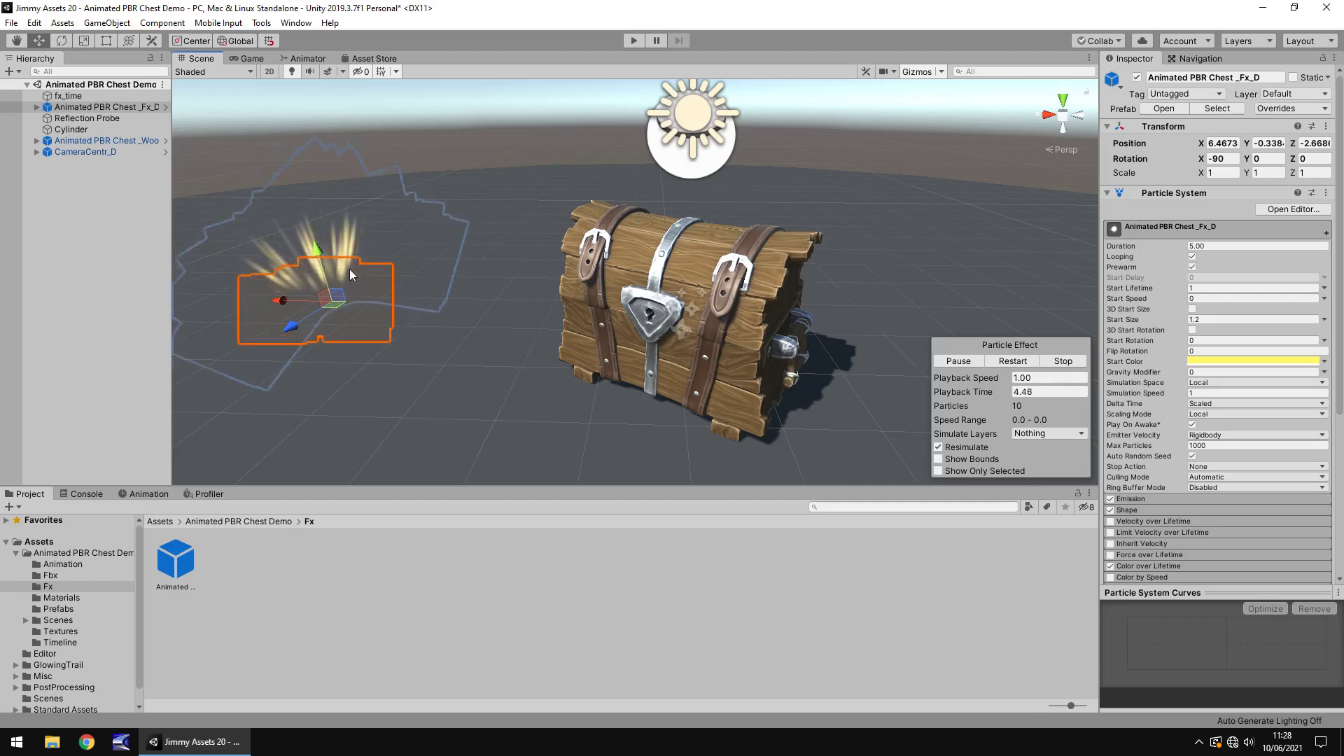
key("Delete")
Look through the Materials, Prefabs and Textures folders, ending on Timeline.
left_click(74, 598)
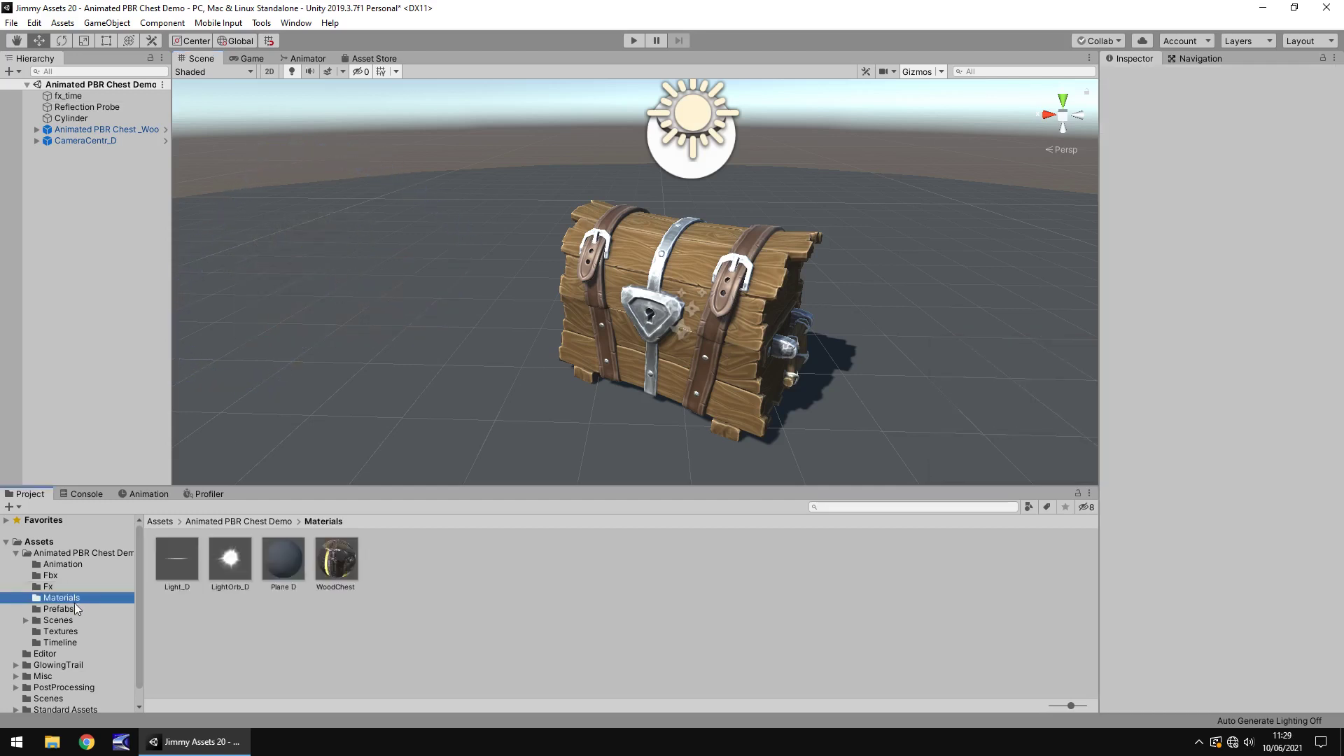
left_click(73, 609)
left_click(72, 631)
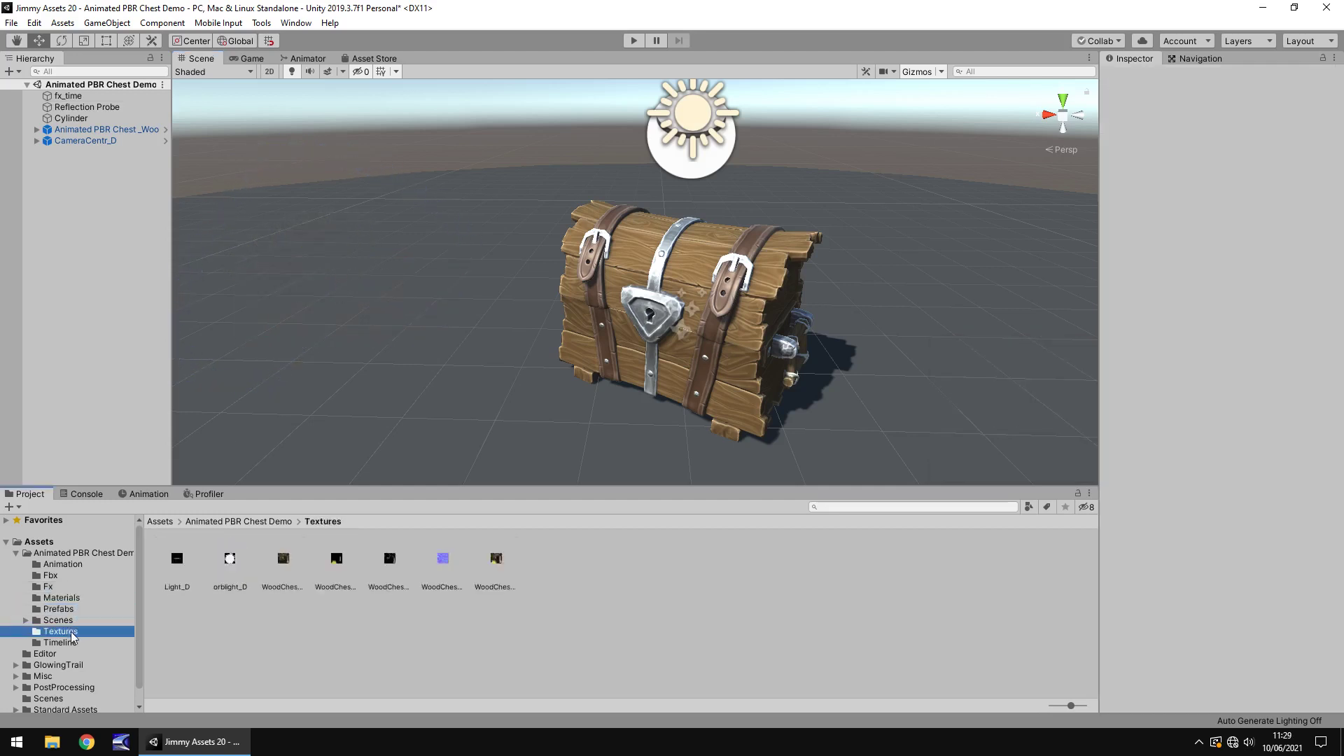
left_click(70, 643)
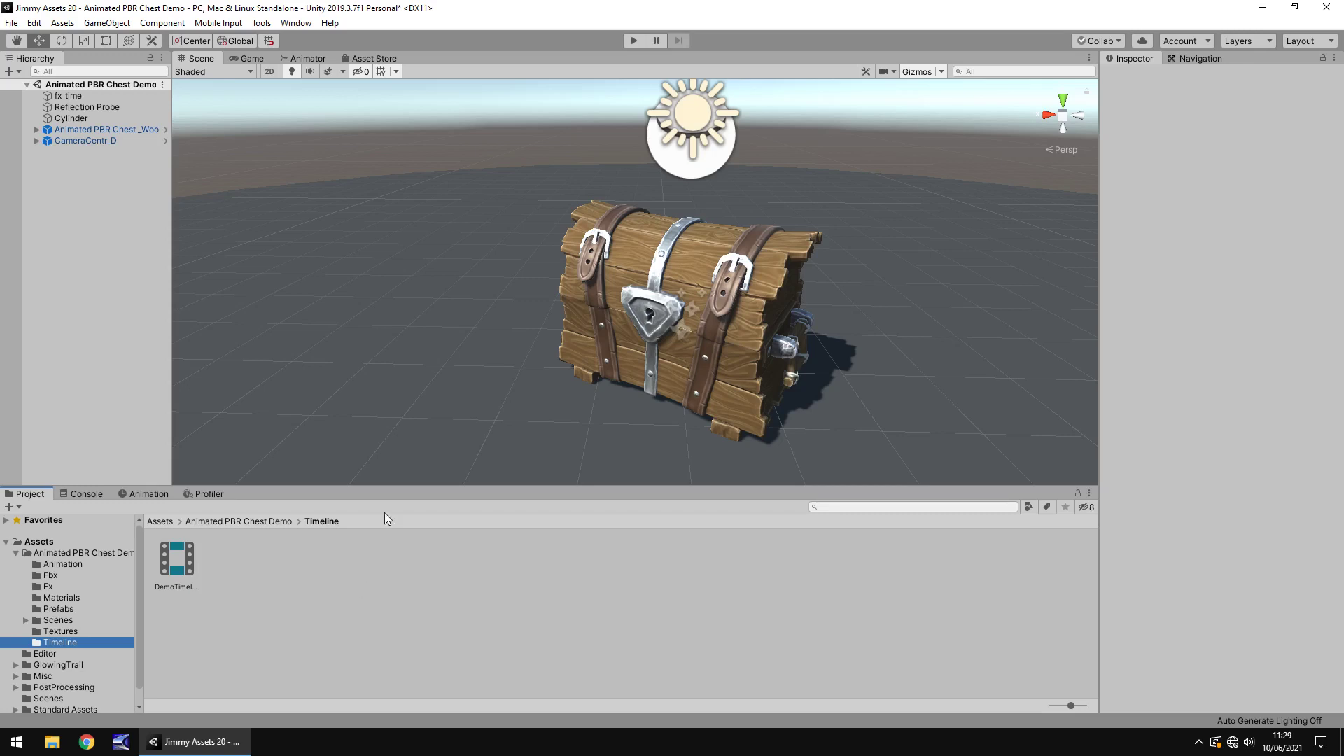
Pan the Scene view and enter Play mode to preview the chest's opening animation.
middle_click_drag(660, 316, 48, 273)
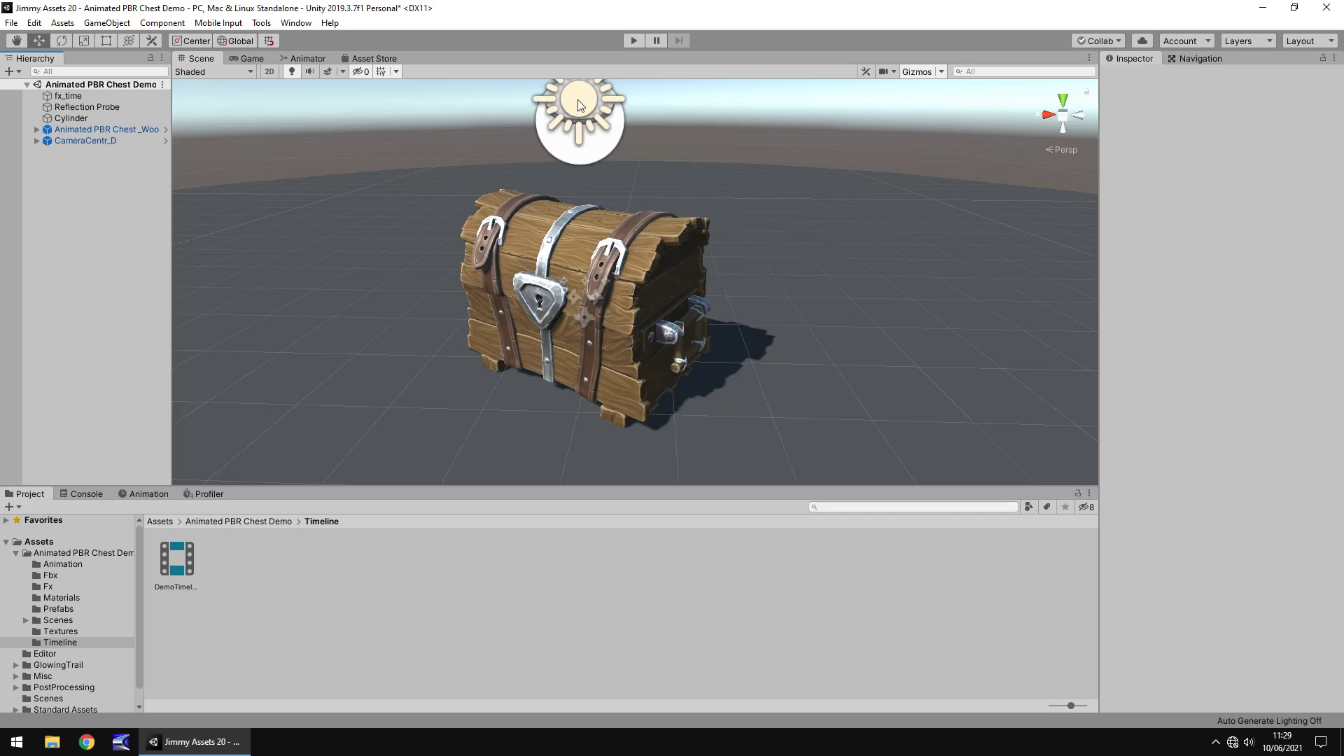
left_click(634, 41)
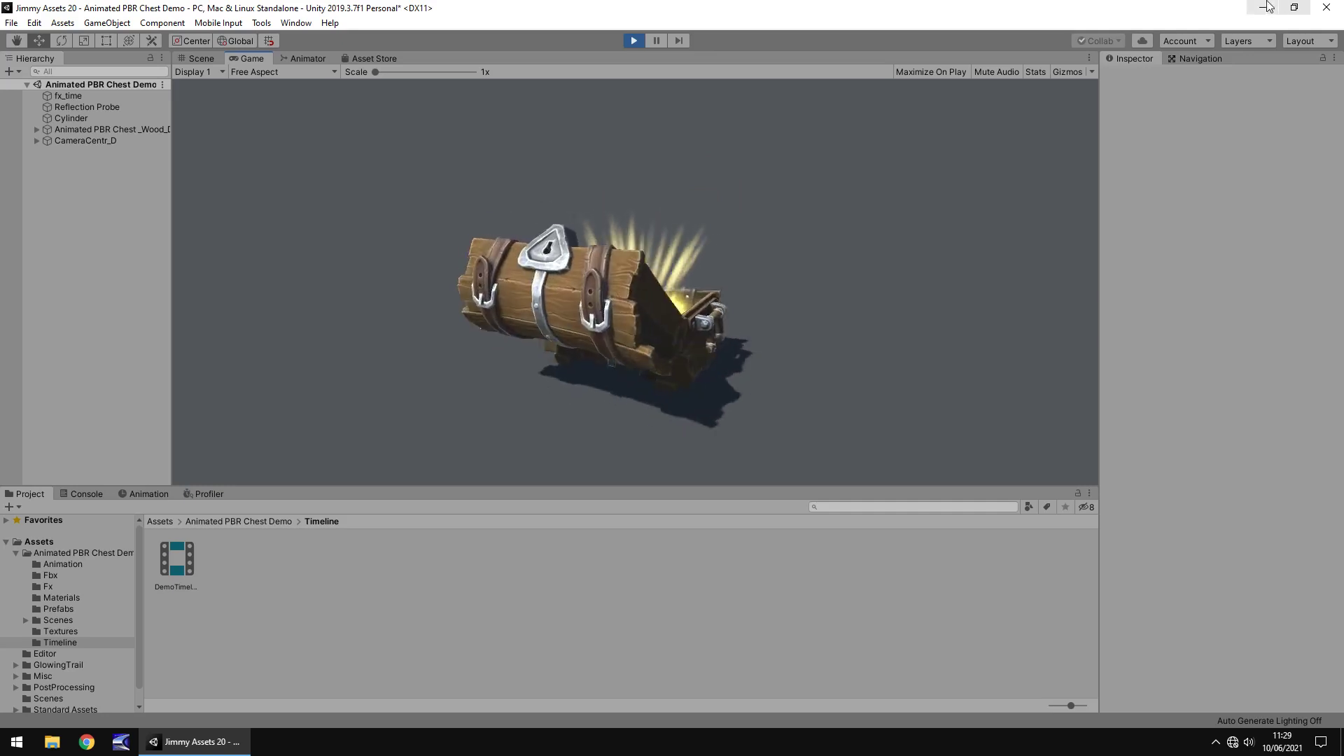
Exit Play mode, inspect Main Camera under CameraCentr_D, then replay and stop the chest opening.
key("ctrl+p")
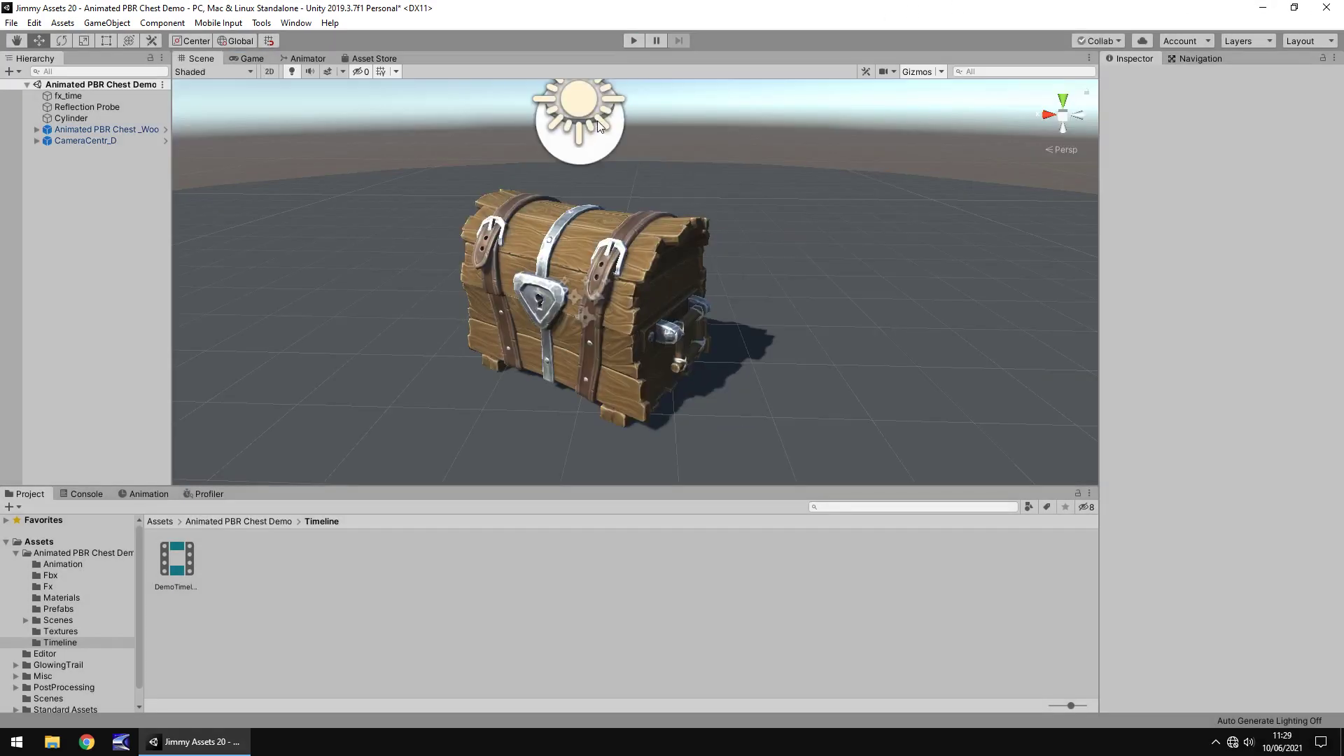
left_click(34, 140)
left_click(60, 151)
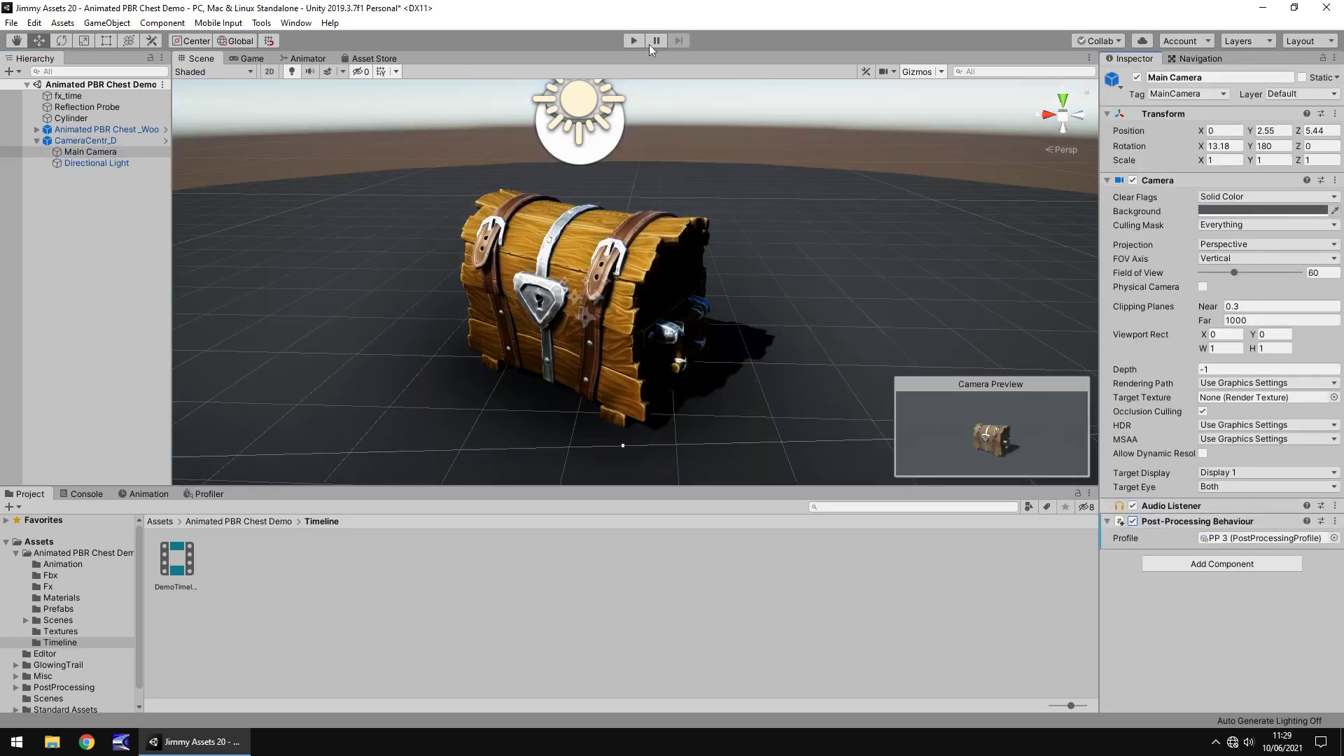
left_click(634, 40)
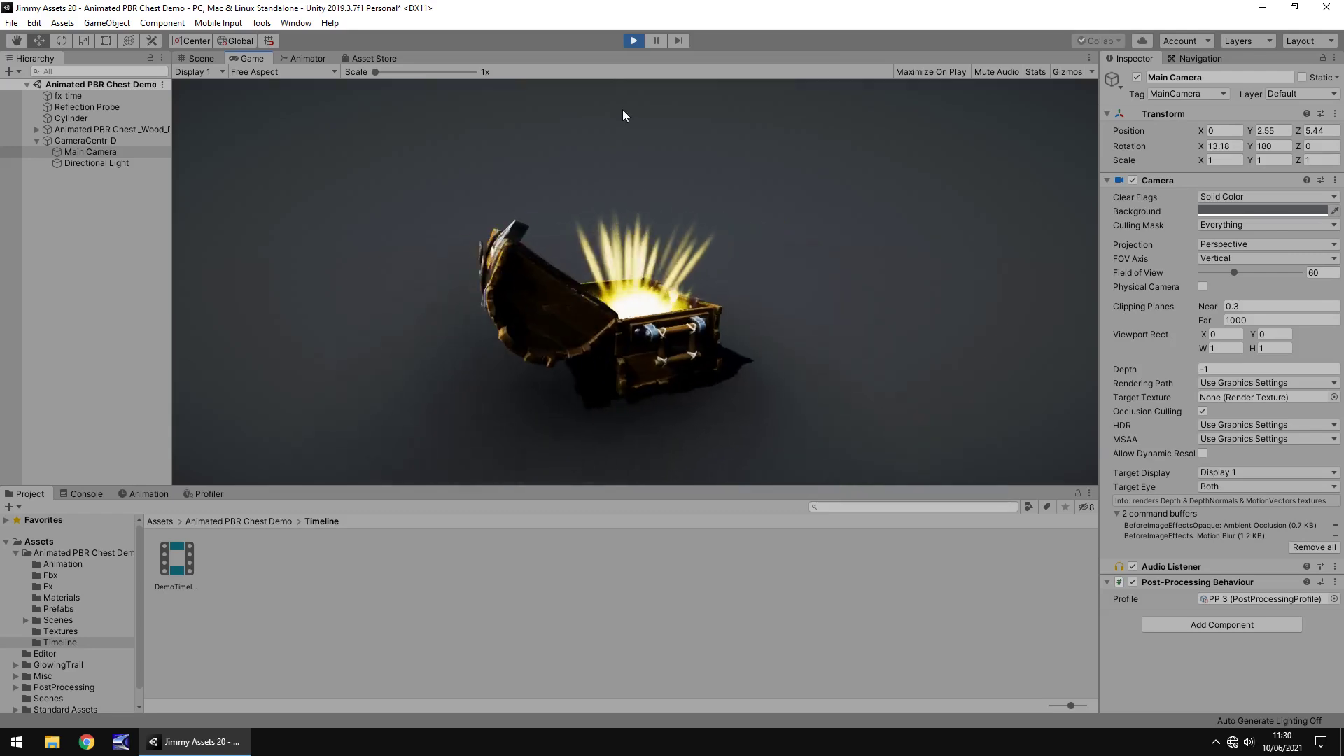
left_click(634, 41)
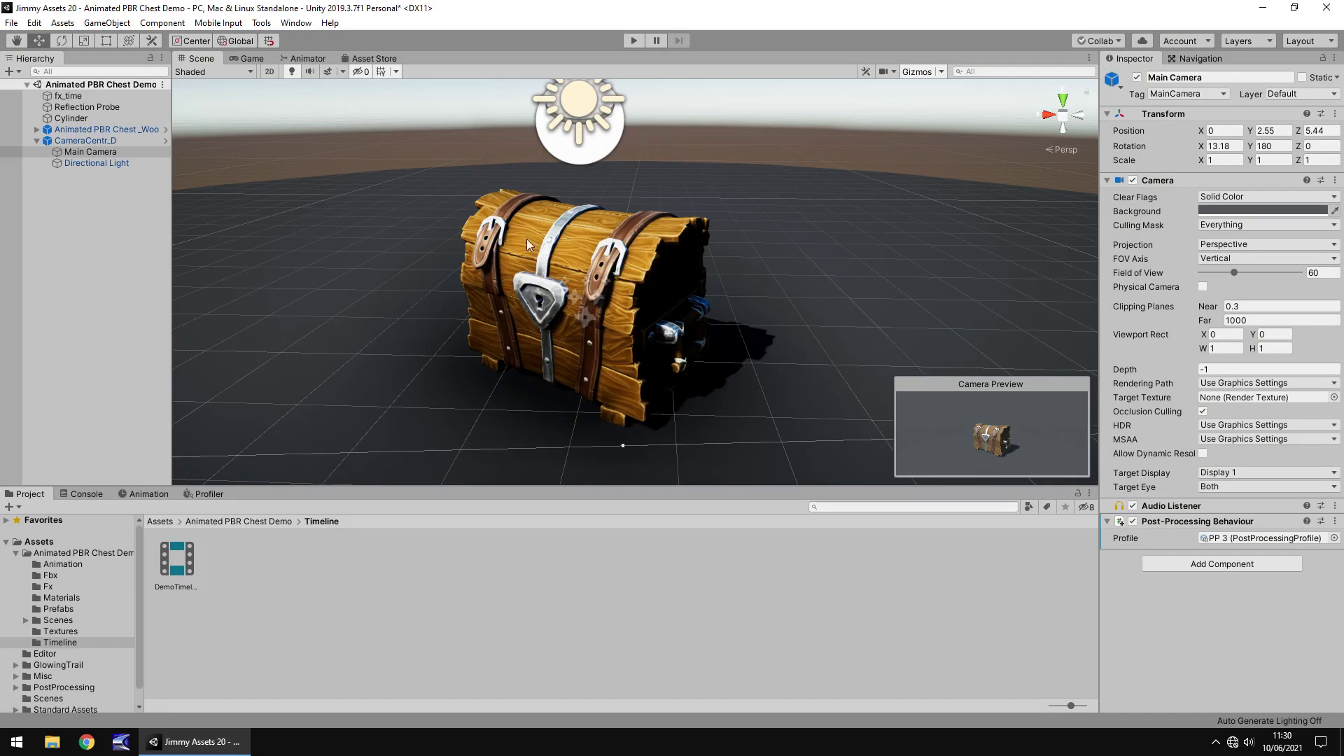
Expand Animated PBR Chest _Wood_Demo, inspect WoodChest's renderer, and show the Materials folder.
left_click(79, 132)
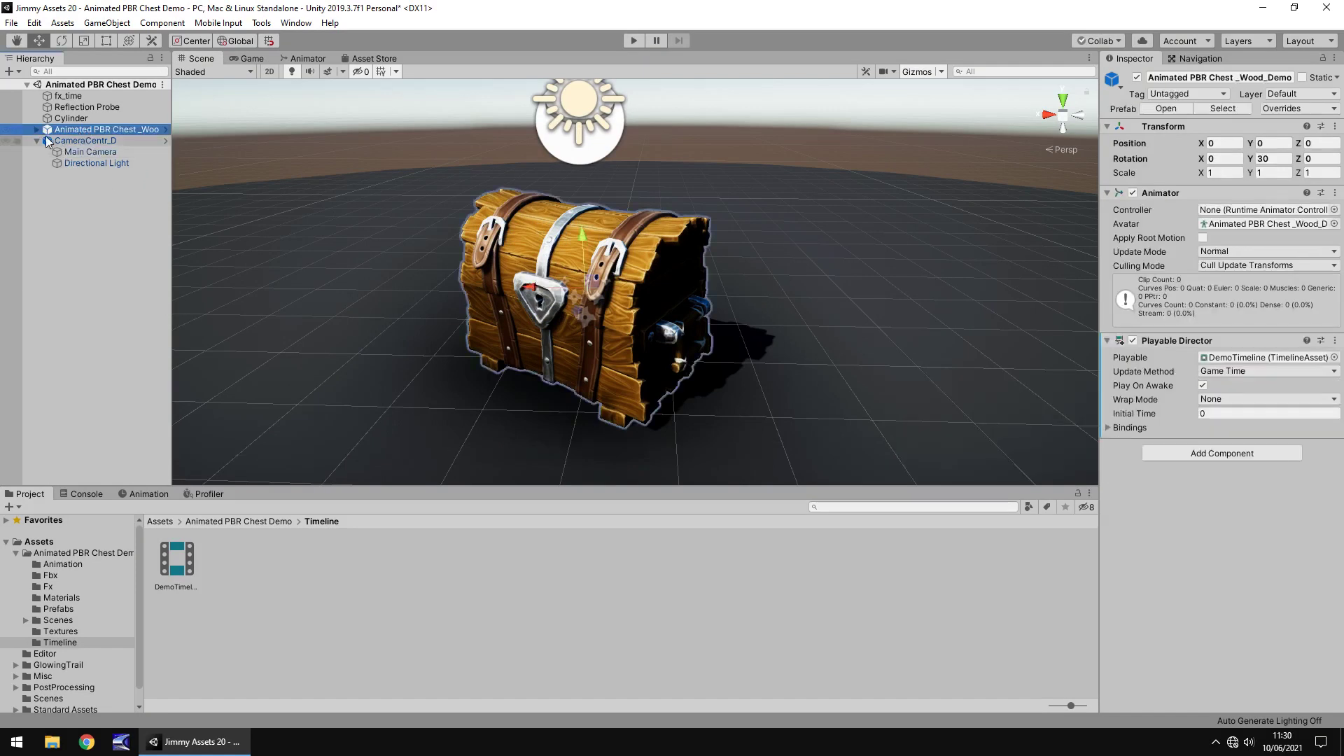
left_click(37, 130)
left_click(70, 152)
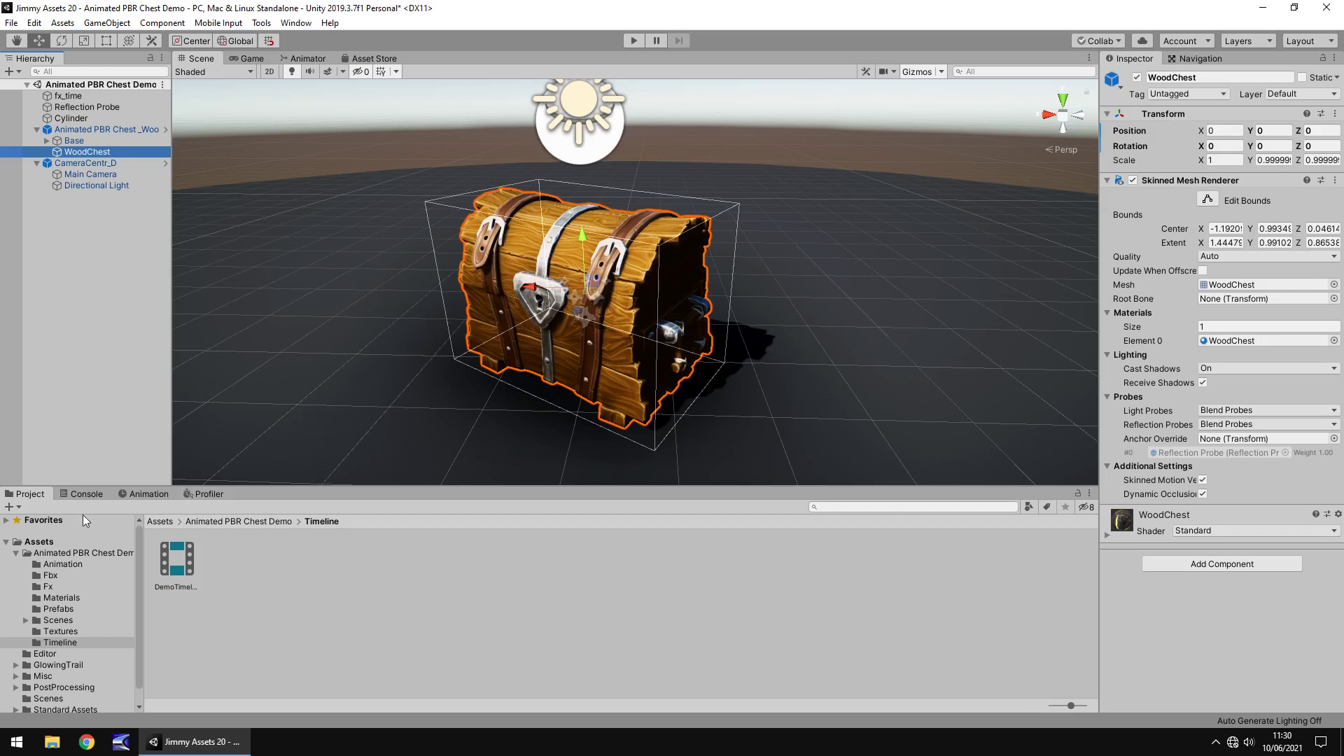
left_click(72, 595)
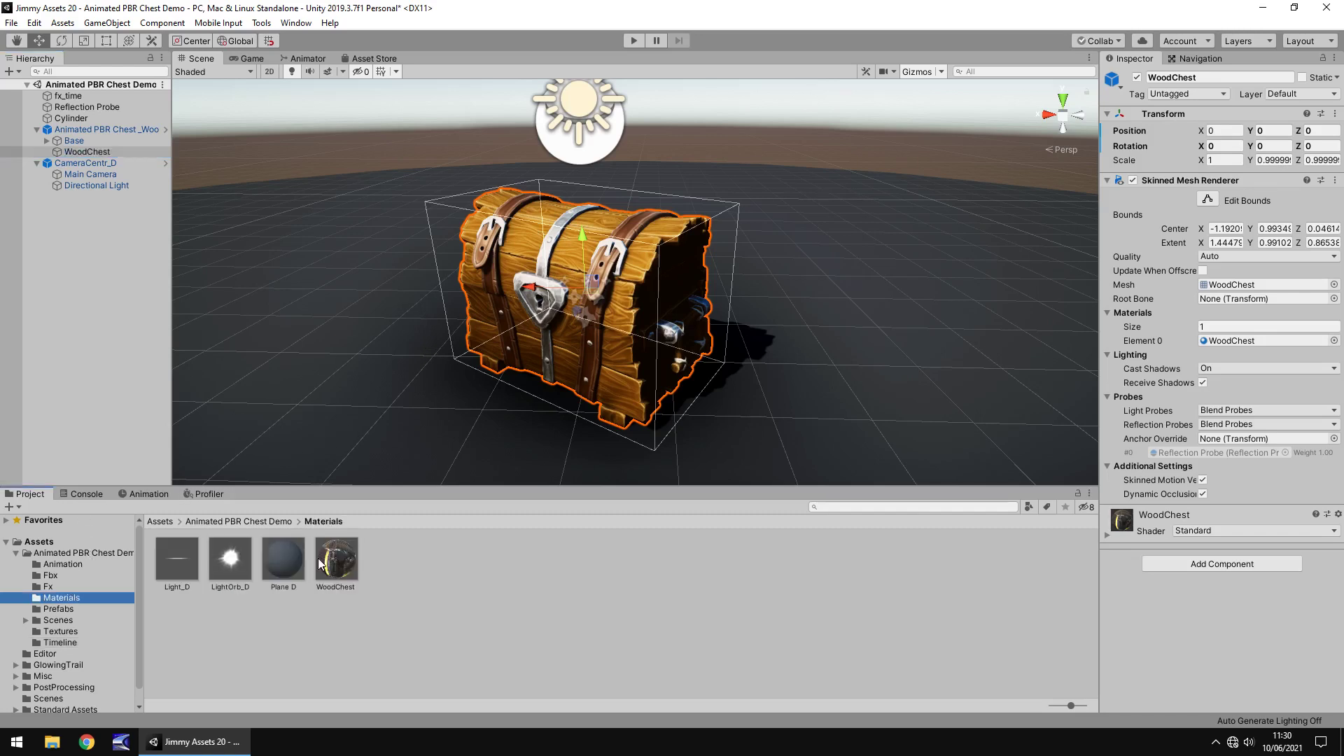
Give WoodChest material Albedo Alpha smoothness source, smoothness 0, normal strength 4.7, then play.
left_click(330, 560)
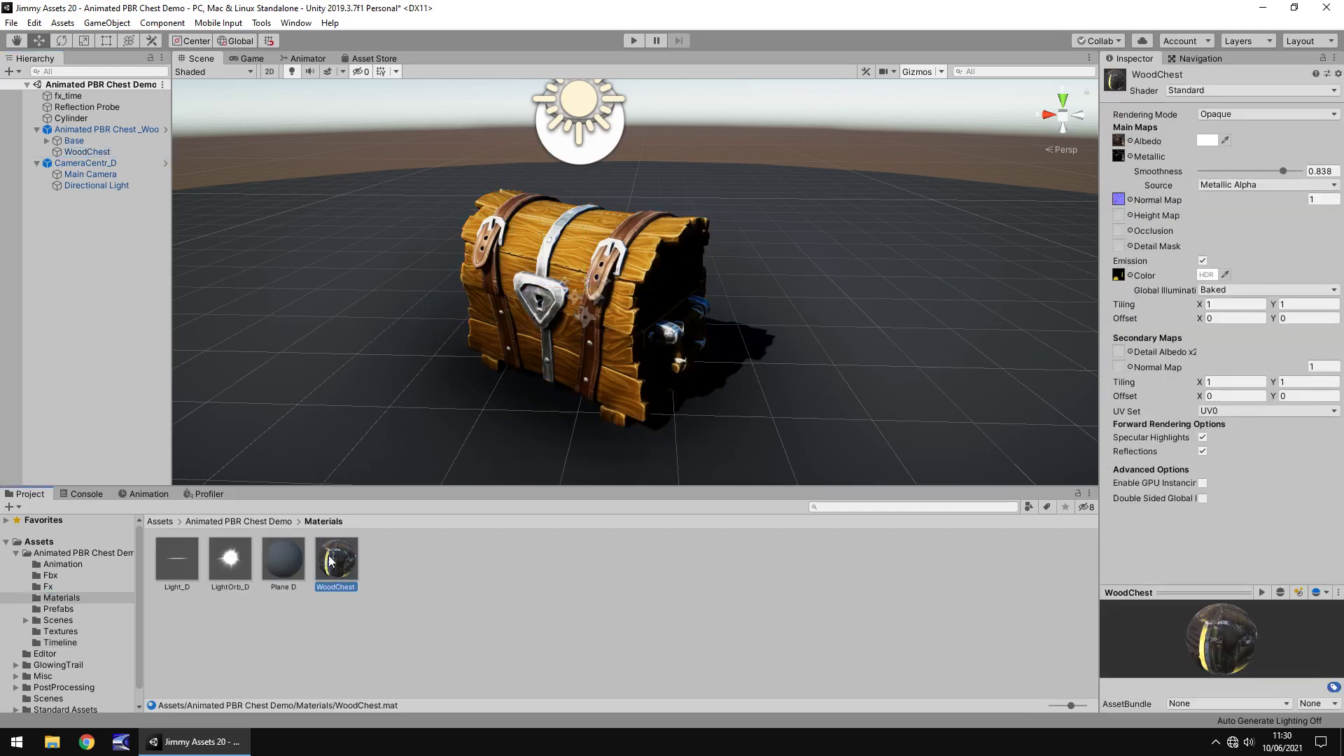
left_click(1230, 185)
left_click(1236, 216)
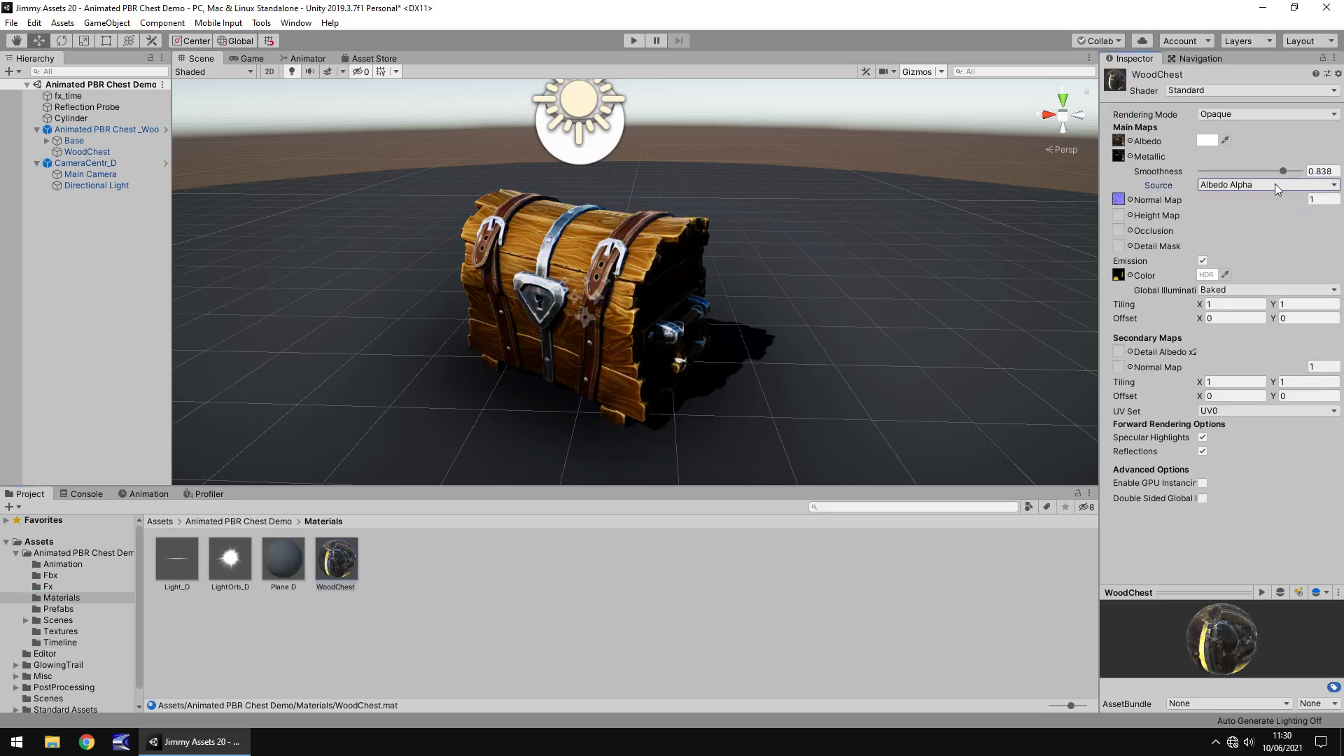
left_click_drag(1284, 171, 1178, 175)
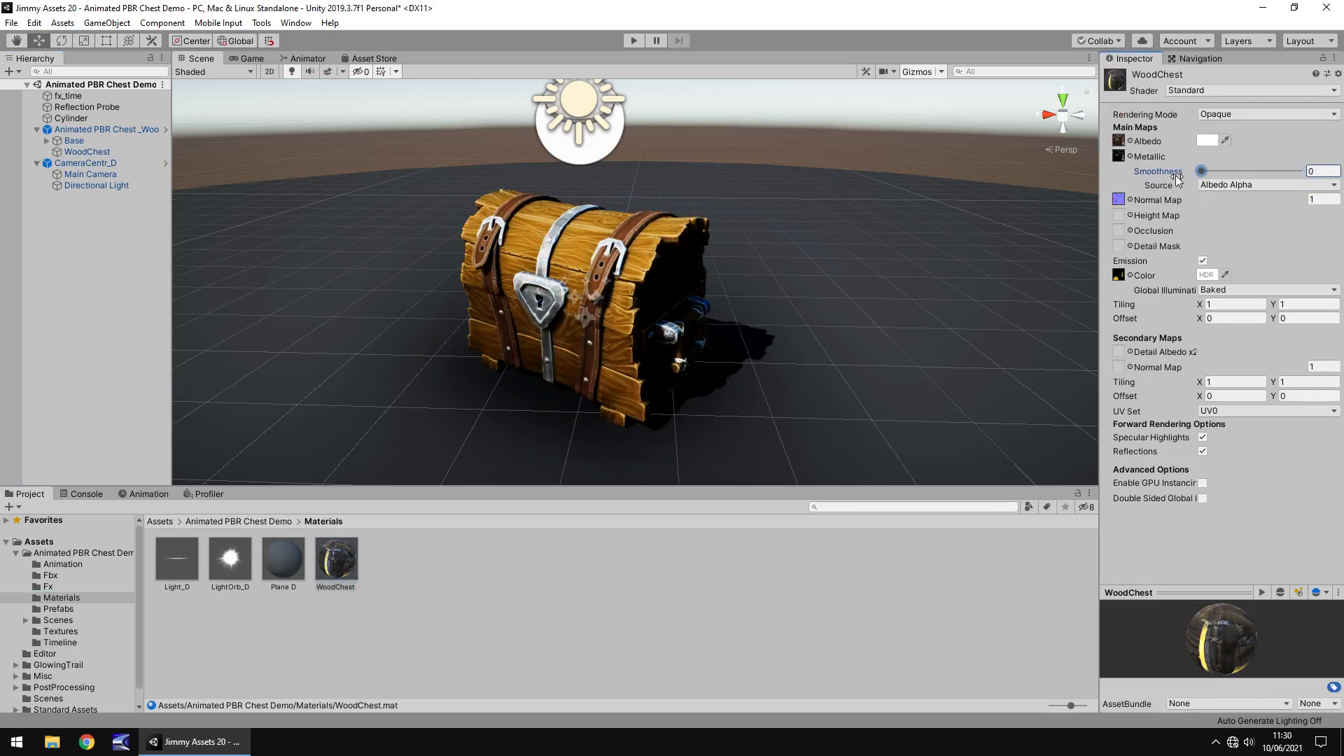
left_click_drag(1278, 202, 39, 193)
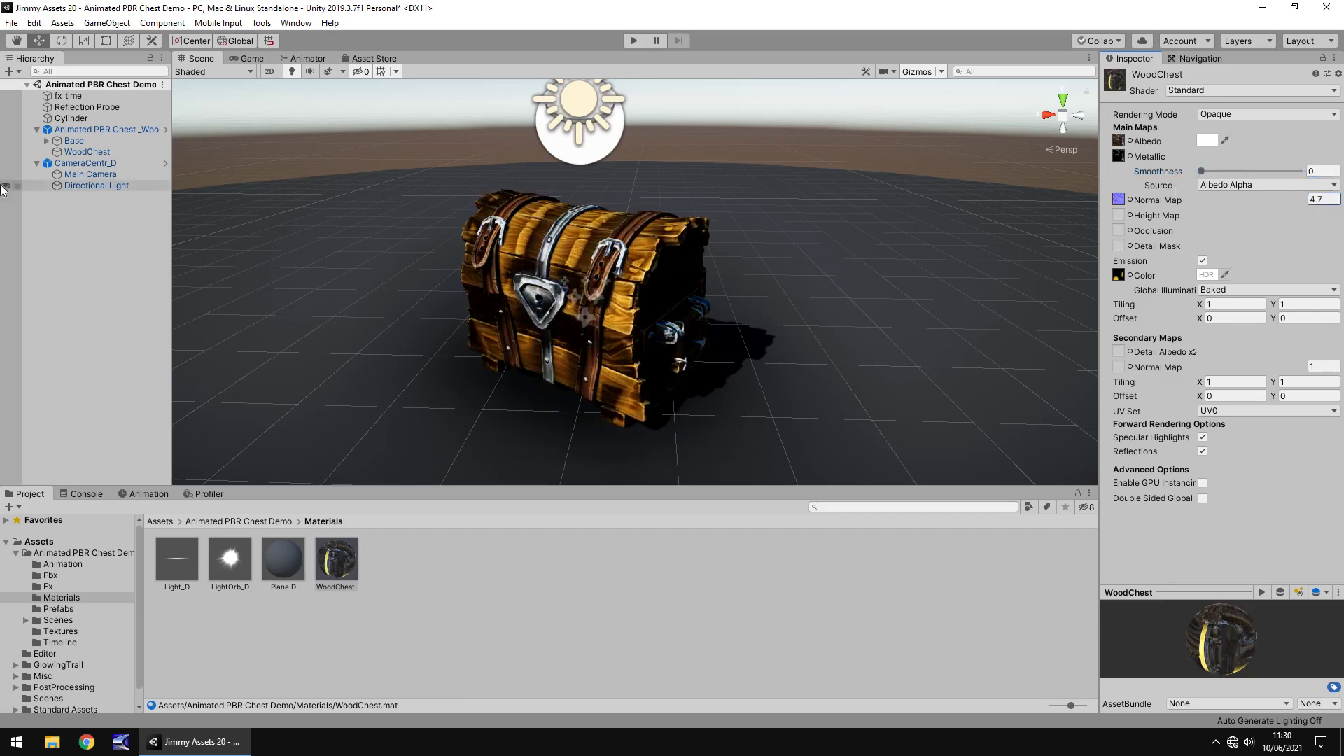
left_click(639, 41)
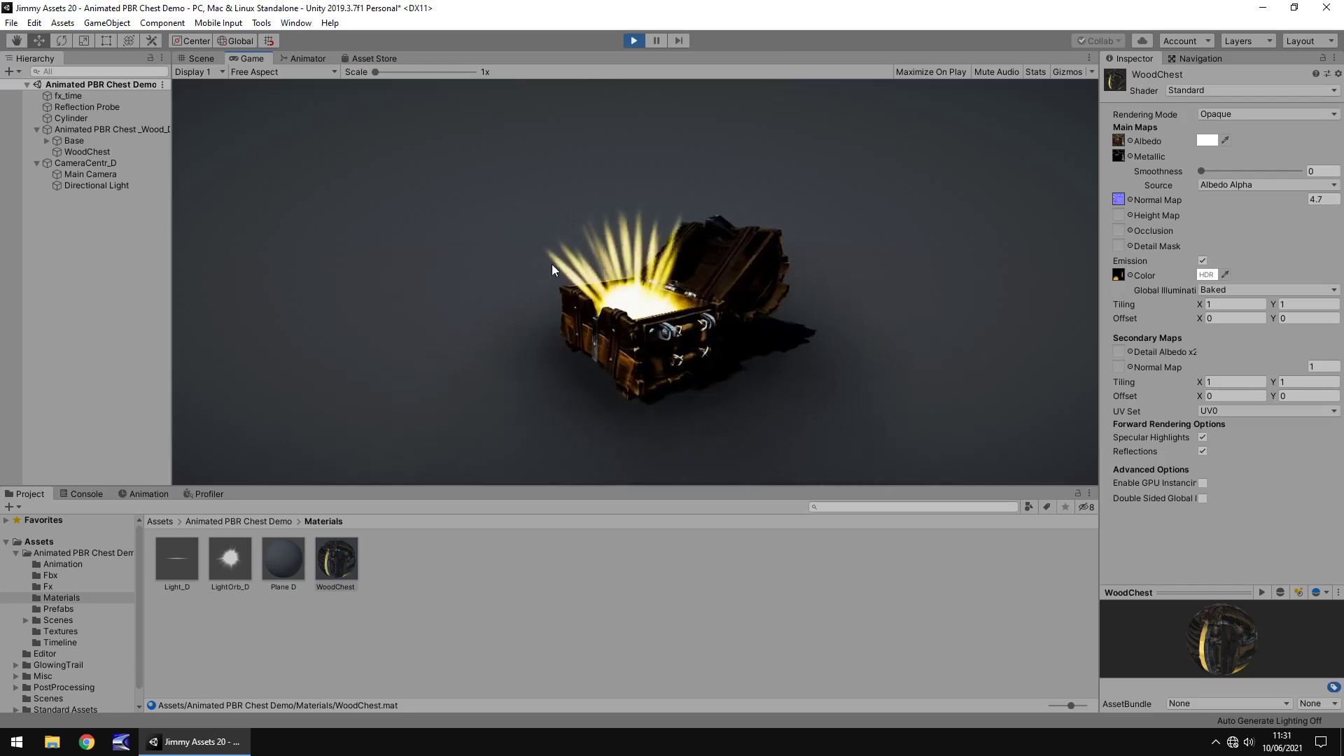
Exit Play mode and revisit the Animation, Fbx, Fx, Materials and Prefabs folders.
left_click(632, 41)
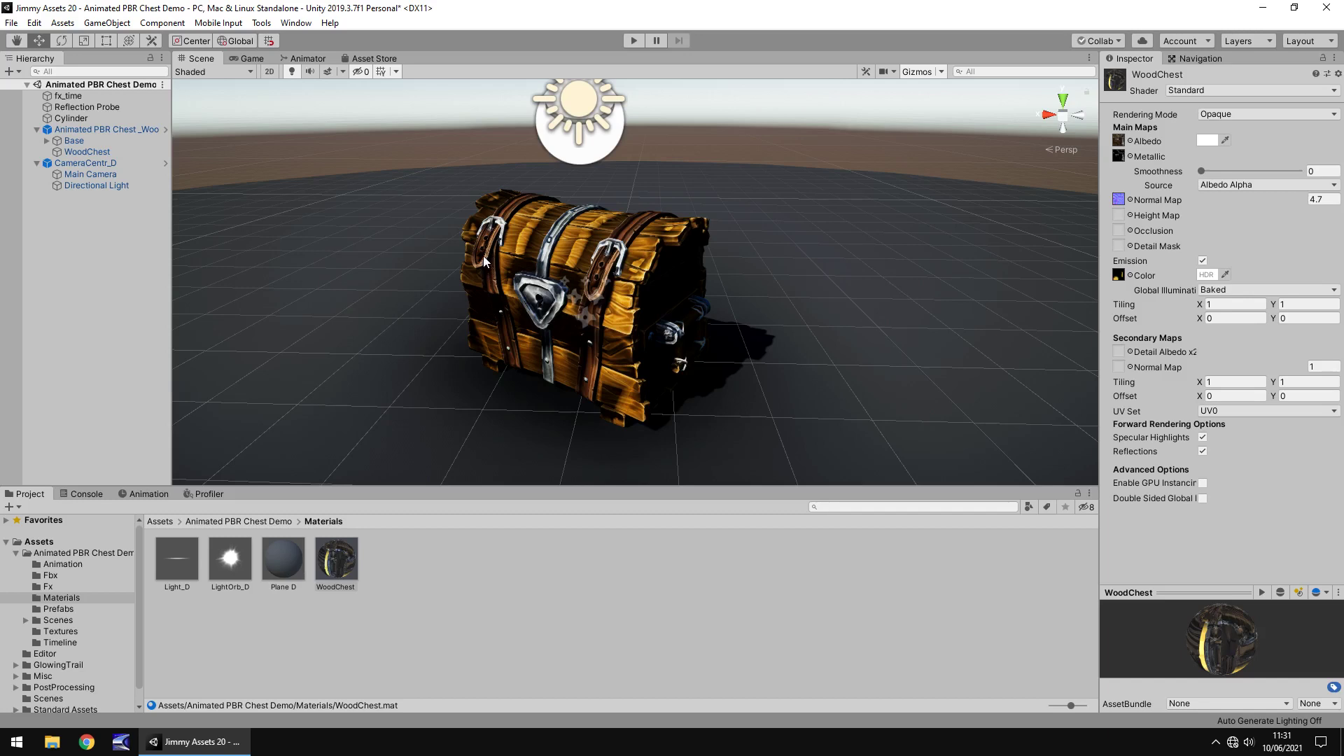
left_click(63, 564)
left_click(52, 575)
left_click(49, 587)
left_click(57, 598)
left_click(58, 607)
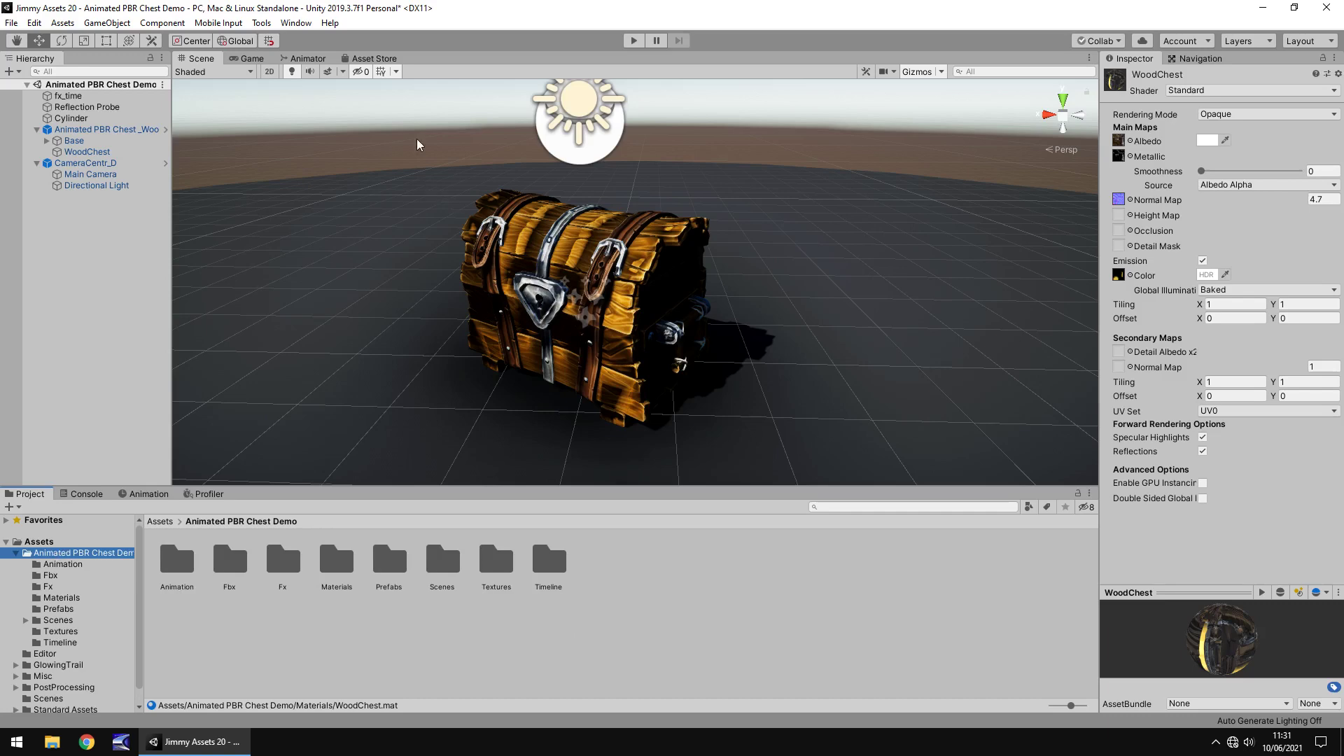
Return to the Asset Store page for the free Animated PBR Chest Demo, version 1.01.
left_click(390, 60)
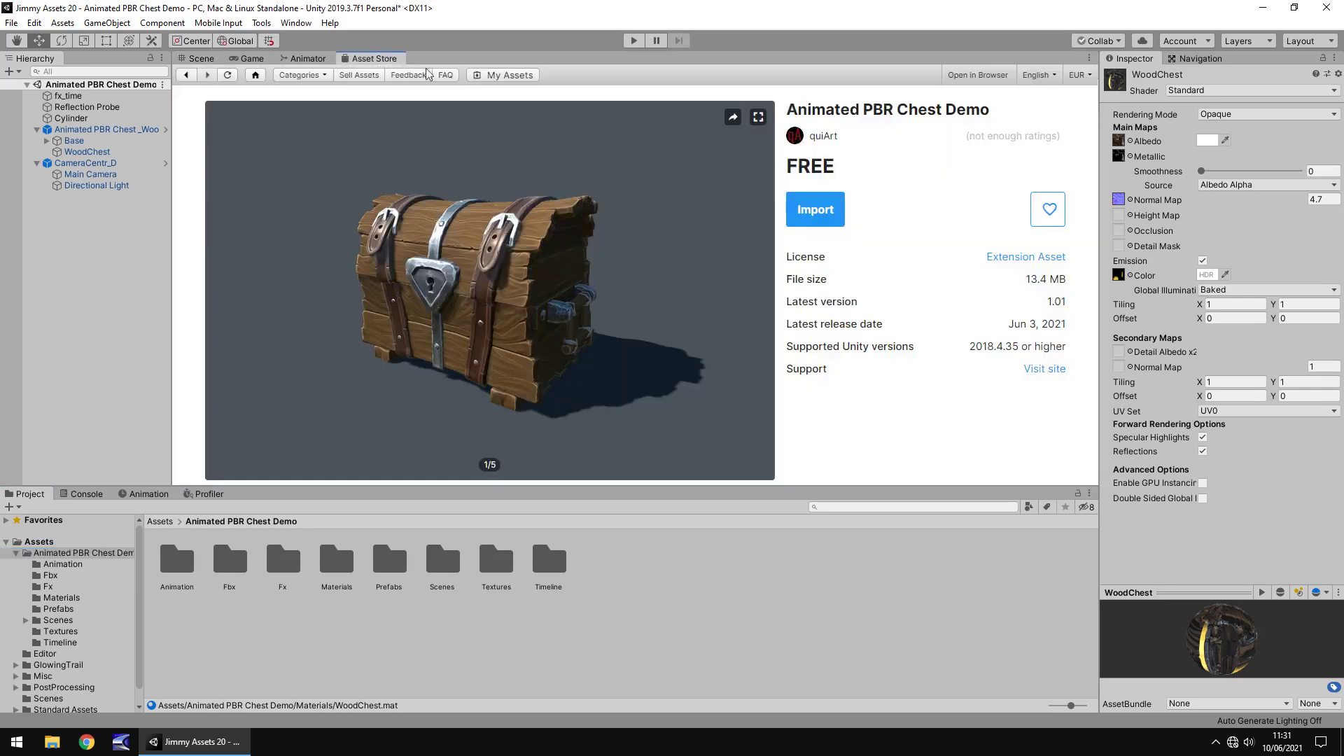